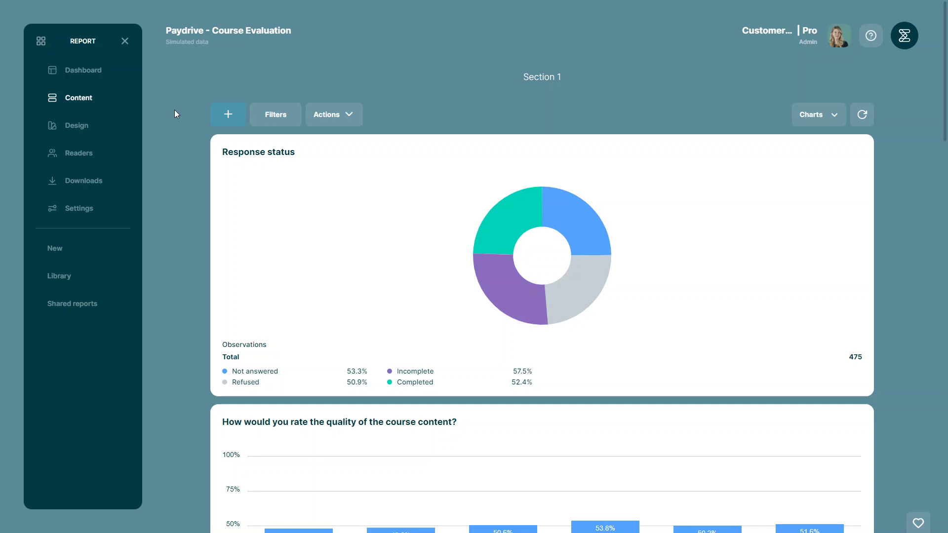
Step: Open the report's Data series settings and start editing Data series 1
{"action": "left_click", "coordinate": [81, 212]}
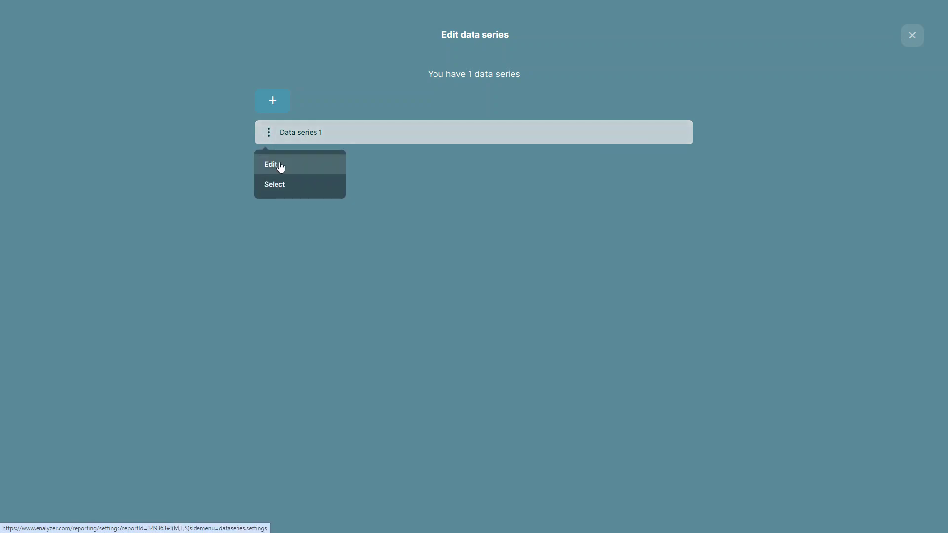
Step: Rename Data series 1 to 'Poor Rating' and switch its colour to Theme 1 orange
{"action": "left_click", "coordinate": [280, 166]}
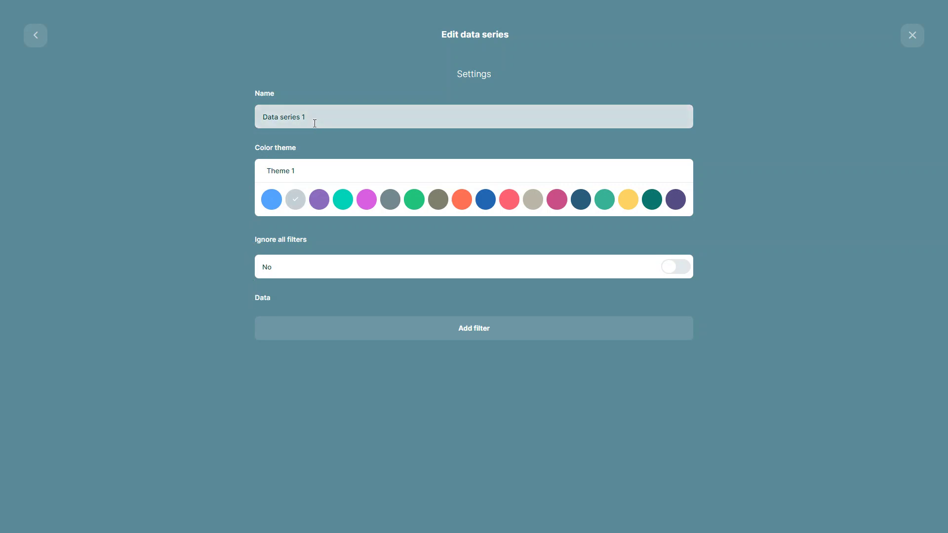
{"action": "left_click_drag", "start_coordinate": [315, 123], "coordinate": [263, 120]}
{"action": "type", "text": "Poor Rating"}
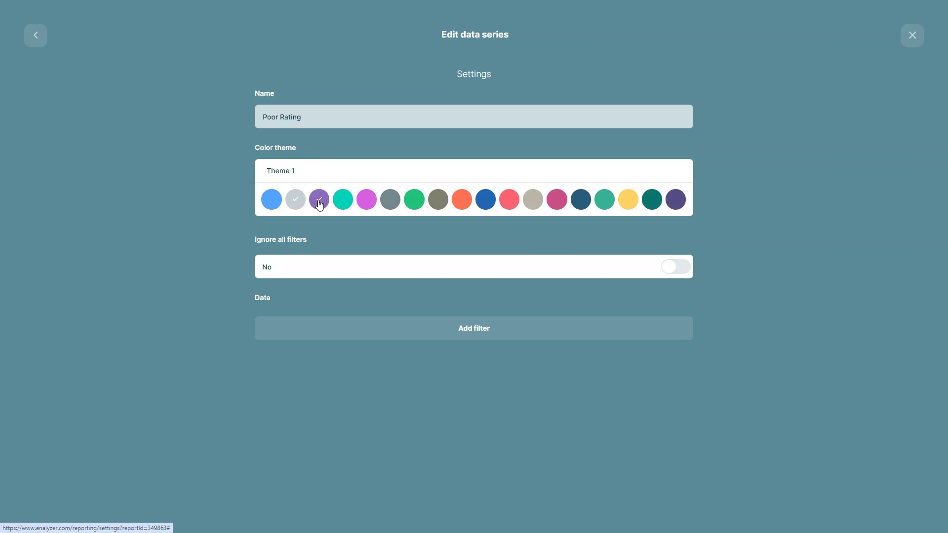
{"action": "left_click", "coordinate": [462, 200]}
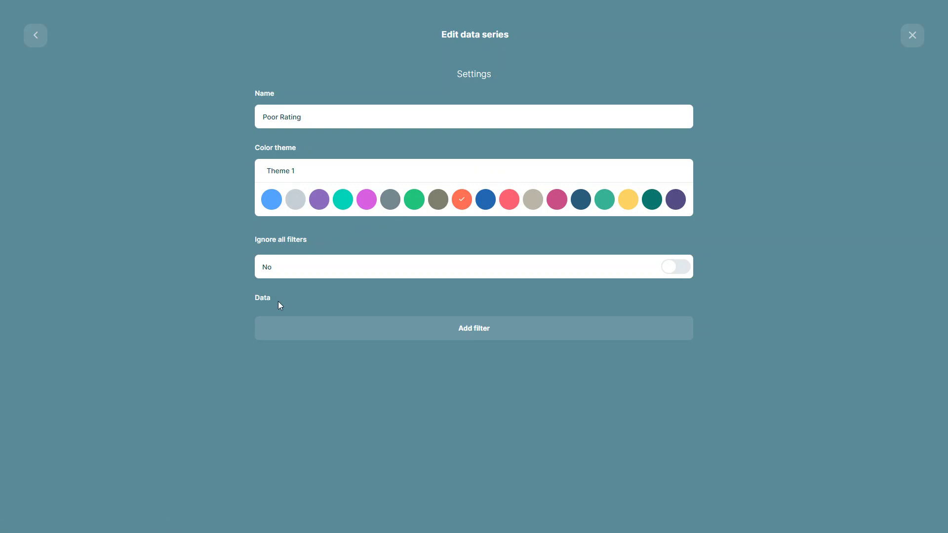
Step: Filter Poor Rating on course content quality answers 1 - Poor and 2, with reader filter access set to No
{"action": "left_click", "coordinate": [318, 336]}
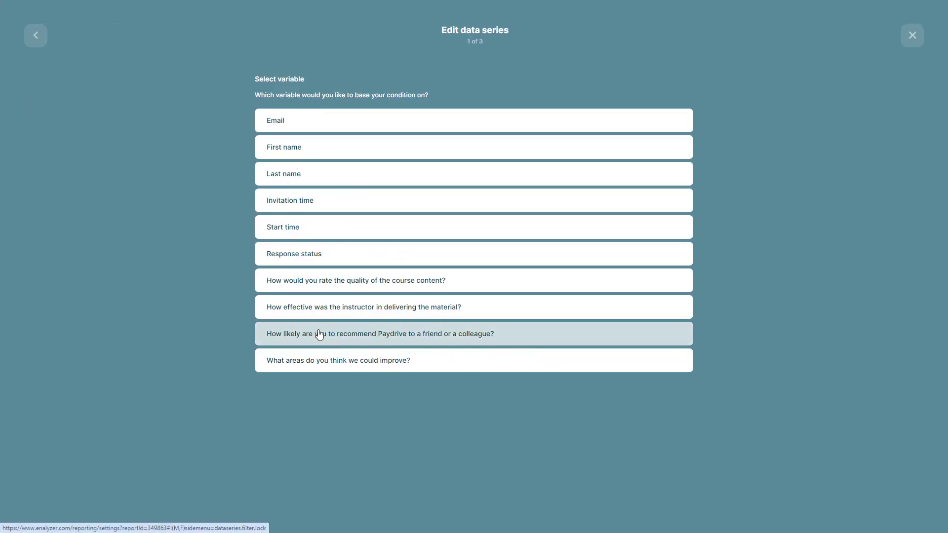
{"action": "left_click", "coordinate": [336, 284]}
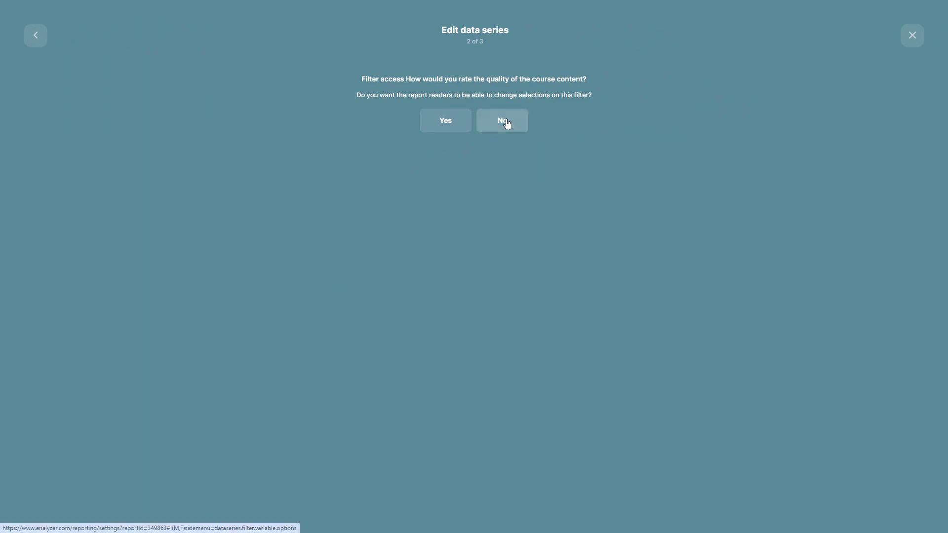
{"action": "left_click", "coordinate": [506, 122]}
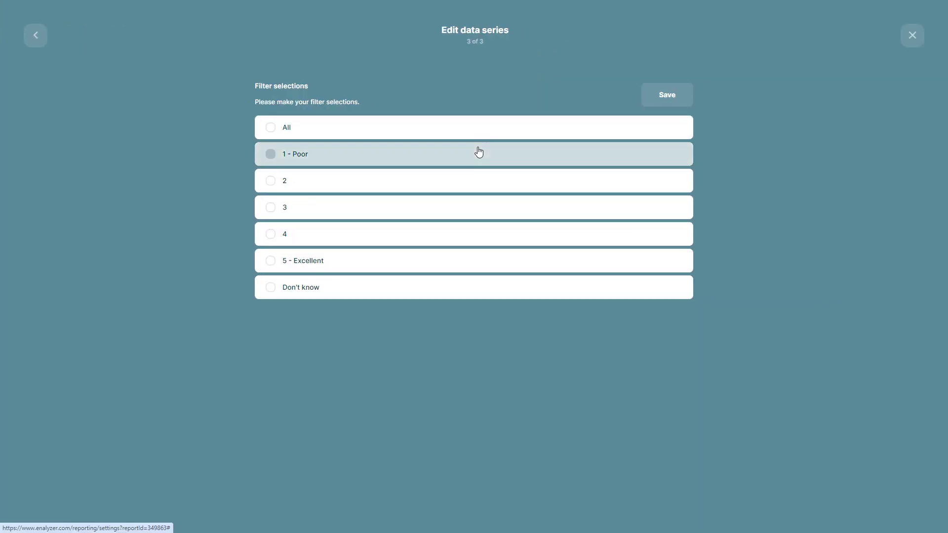
{"action": "left_click", "coordinate": [479, 152]}
{"action": "left_click", "coordinate": [461, 175]}
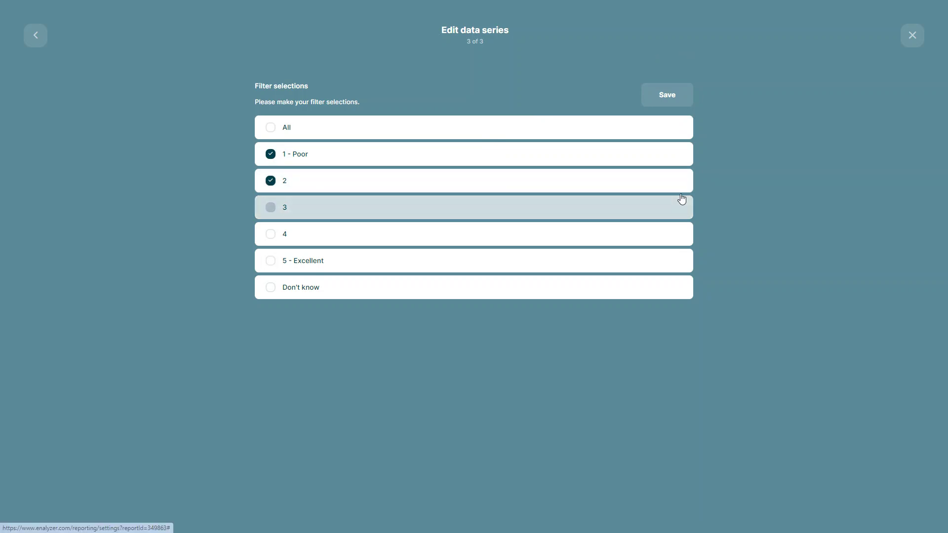
{"action": "left_click", "coordinate": [671, 98]}
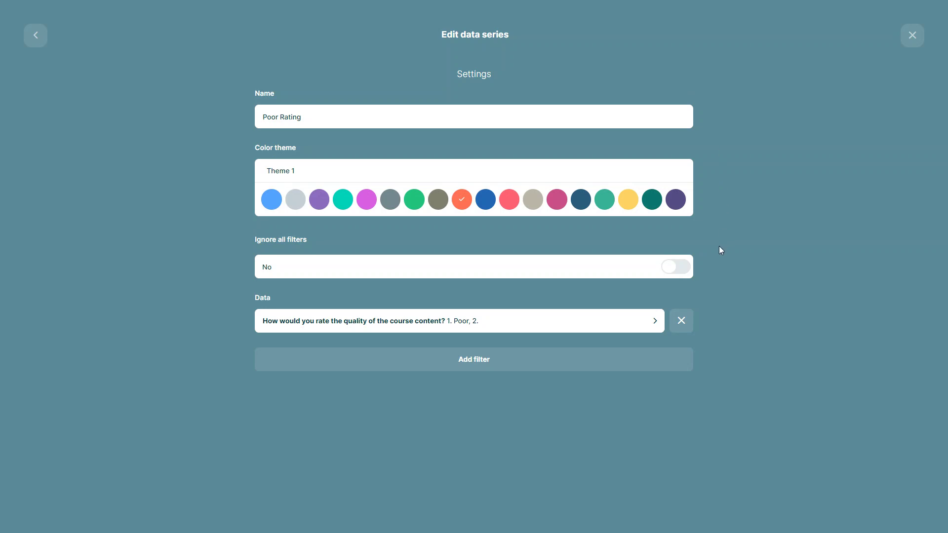
Step: Close the data series editor and scroll the Content page down to the instructor chart
{"action": "left_click", "coordinate": [39, 37]}
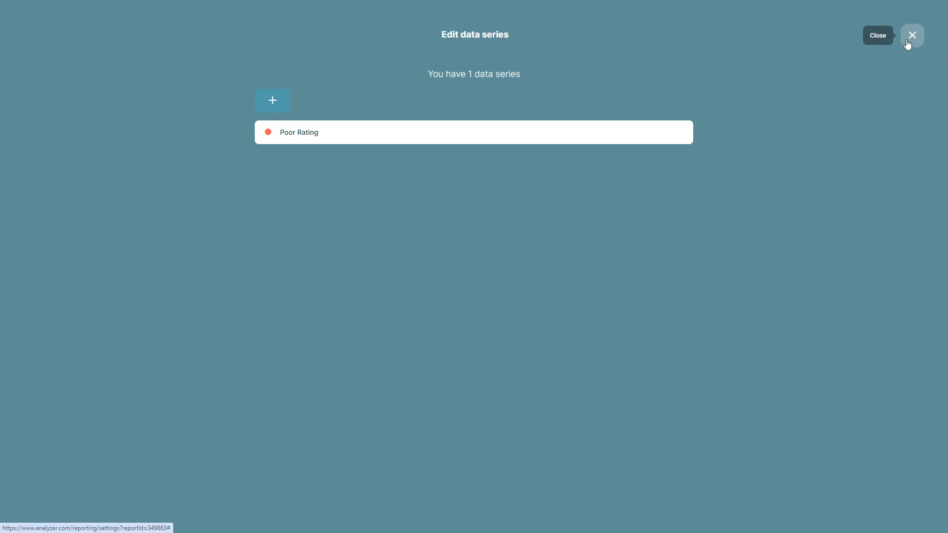
{"action": "left_click", "coordinate": [906, 41]}
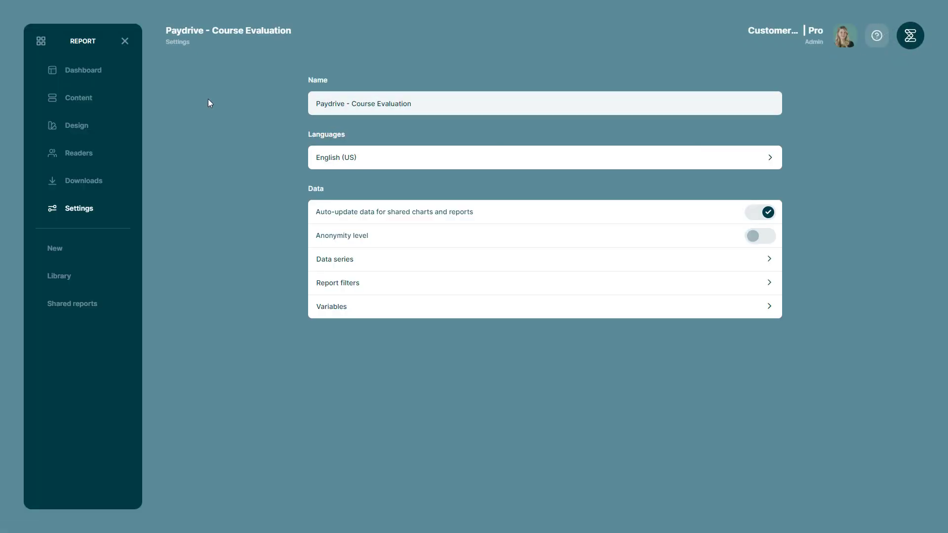
{"action": "left_click", "coordinate": [68, 96]}
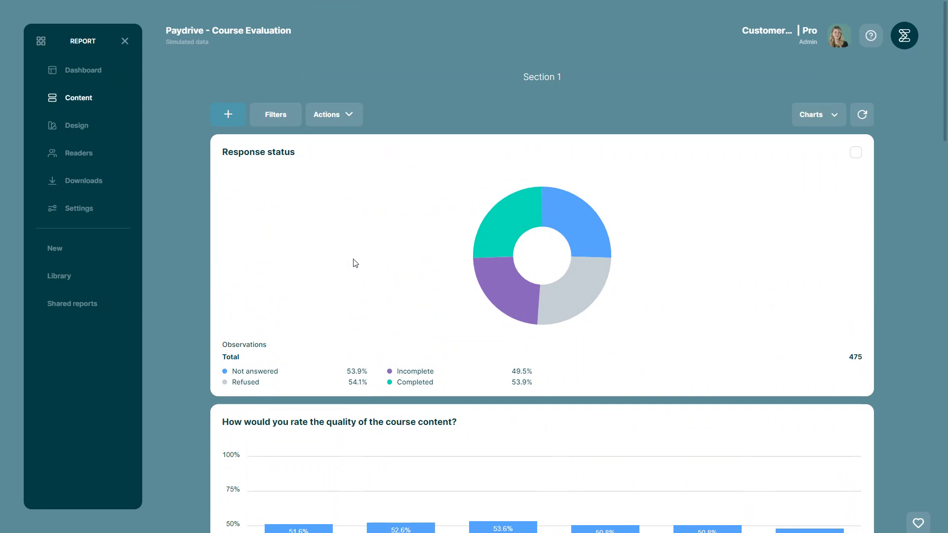
{"action": "scroll", "coordinate": [354, 262], "scroll_direction": "down", "scroll_amount": 7}
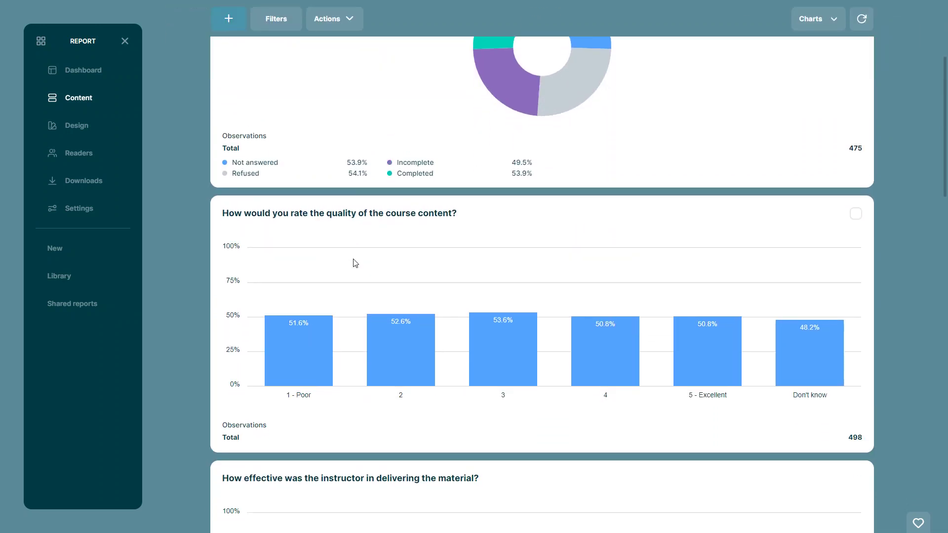
{"action": "scroll", "coordinate": [354, 263], "scroll_direction": "down", "scroll_amount": 2}
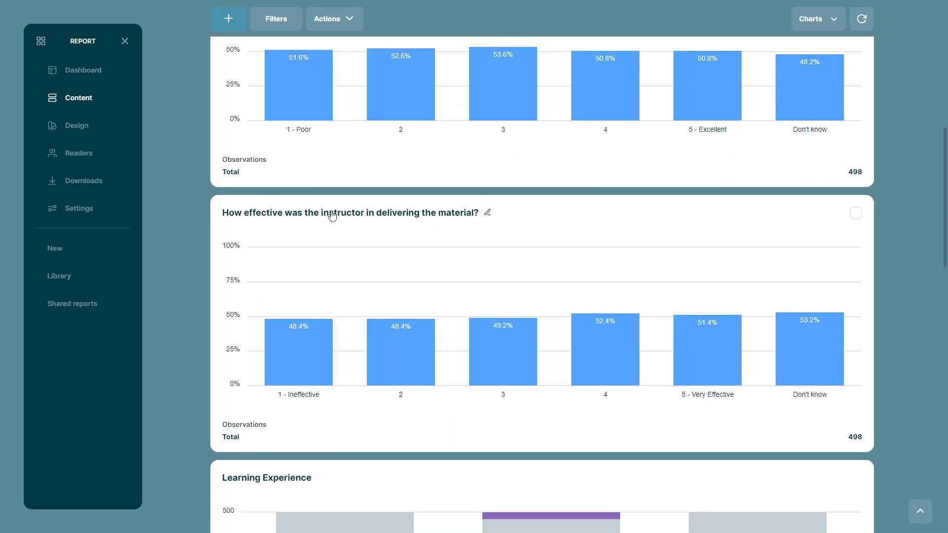
Step: Add the Poor Rating series beside Total on the instructor-effectiveness chart
{"action": "left_click", "coordinate": [331, 215]}
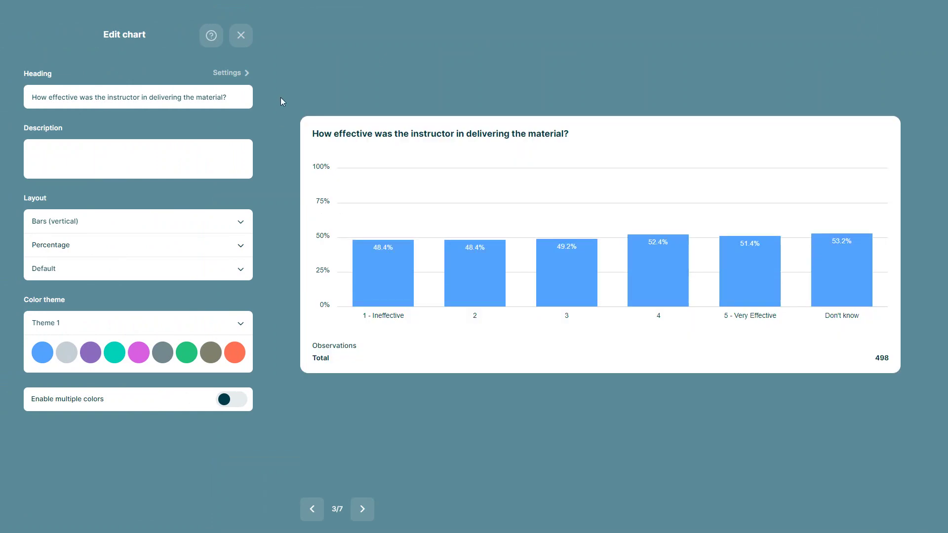
{"action": "left_click", "coordinate": [240, 72]}
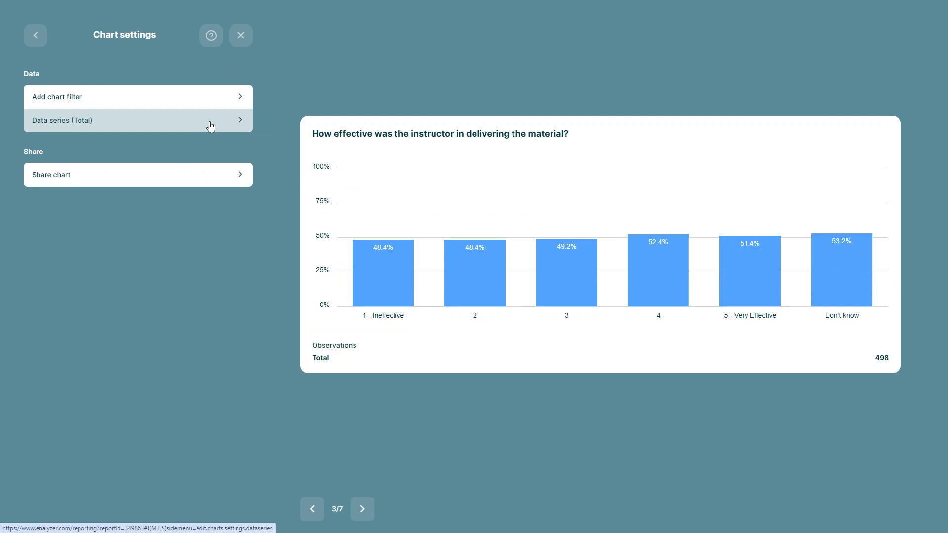
{"action": "left_click", "coordinate": [210, 126]}
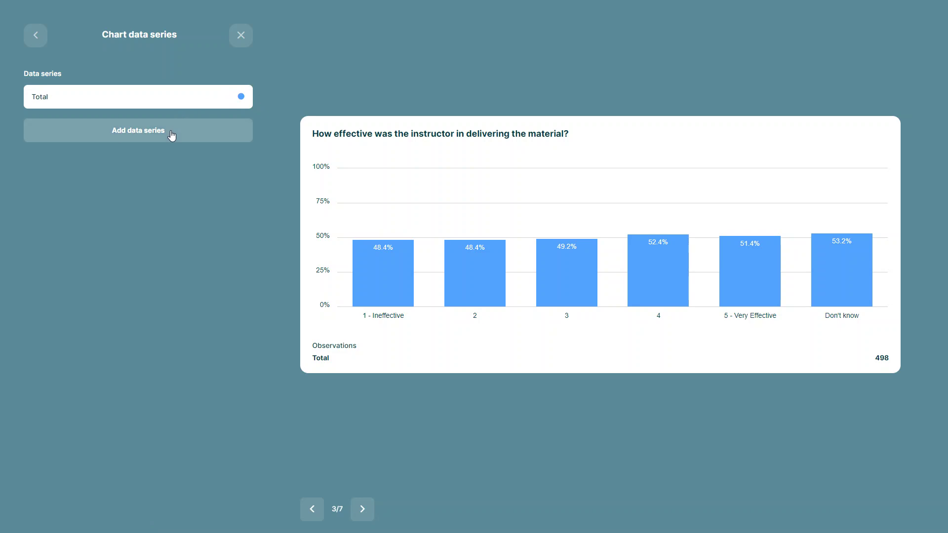
{"action": "left_click", "coordinate": [172, 134]}
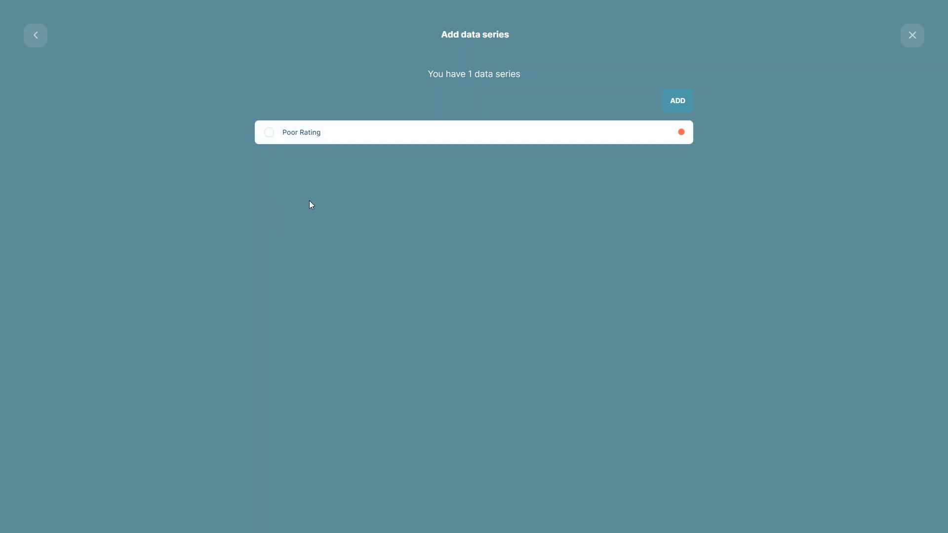
{"action": "left_click", "coordinate": [293, 130]}
{"action": "left_click", "coordinate": [677, 103]}
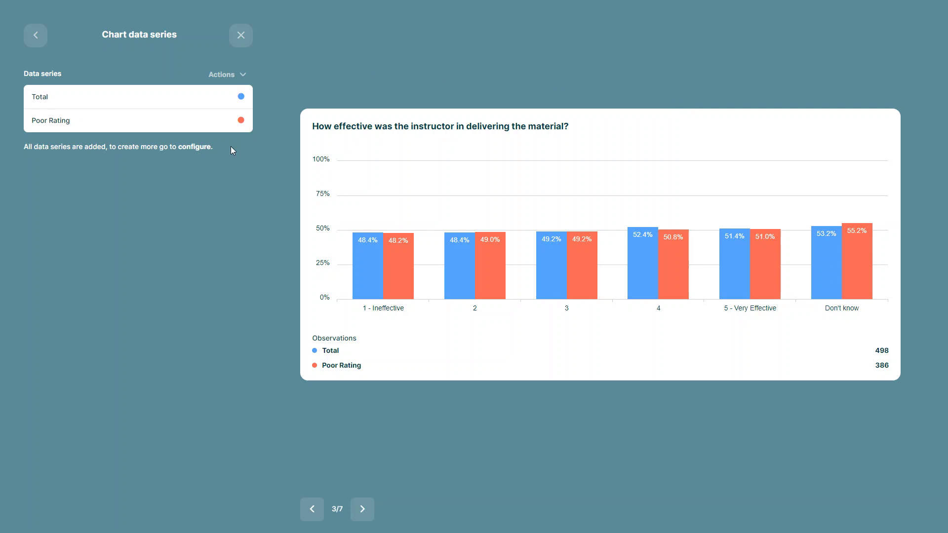
{"action": "mouse_move", "coordinate": [387, 253]}
{"action": "left_click", "coordinate": [240, 36]}
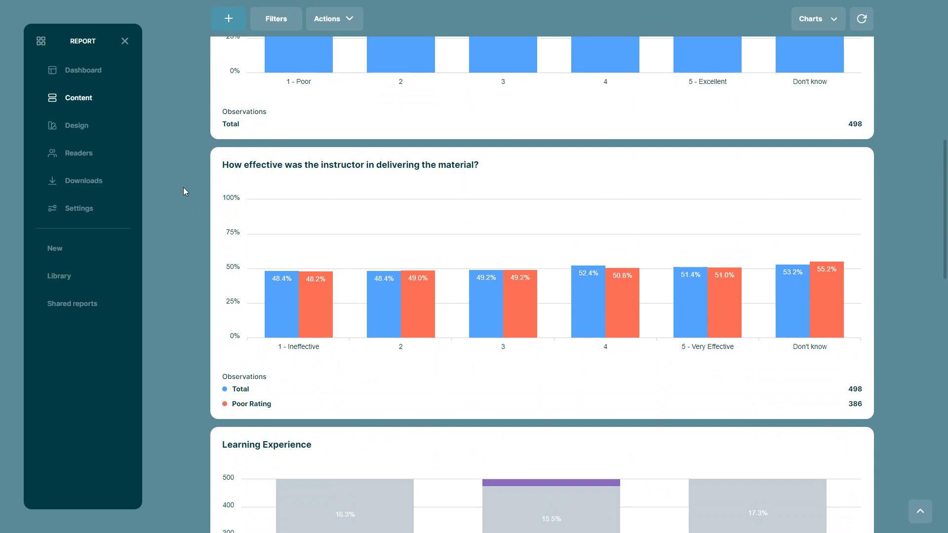
Step: Select the course-content and 'What areas…' charts and open the Actions (2) menu
{"action": "scroll", "coordinate": [179, 209], "scroll_direction": "up", "scroll_amount": 5}
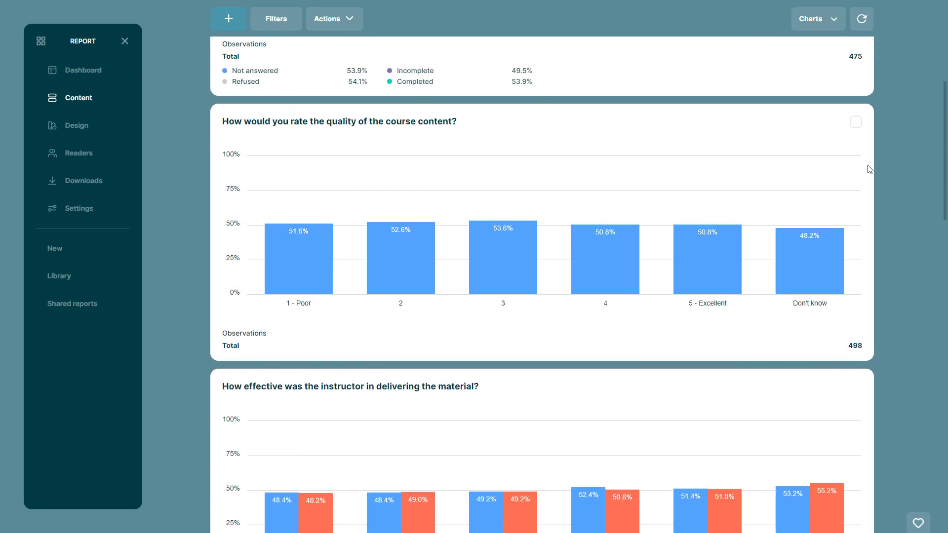
{"action": "left_click", "coordinate": [856, 122]}
{"action": "scroll", "coordinate": [857, 127], "scroll_direction": "down", "scroll_amount": 3}
{"action": "scroll", "coordinate": [857, 127], "scroll_direction": "down", "scroll_amount": 18}
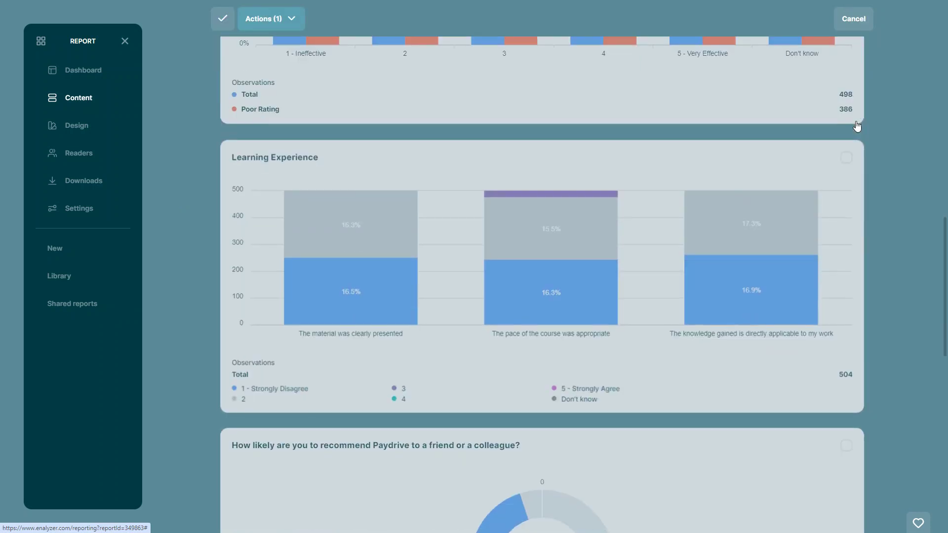
{"action": "left_click", "coordinate": [846, 126]}
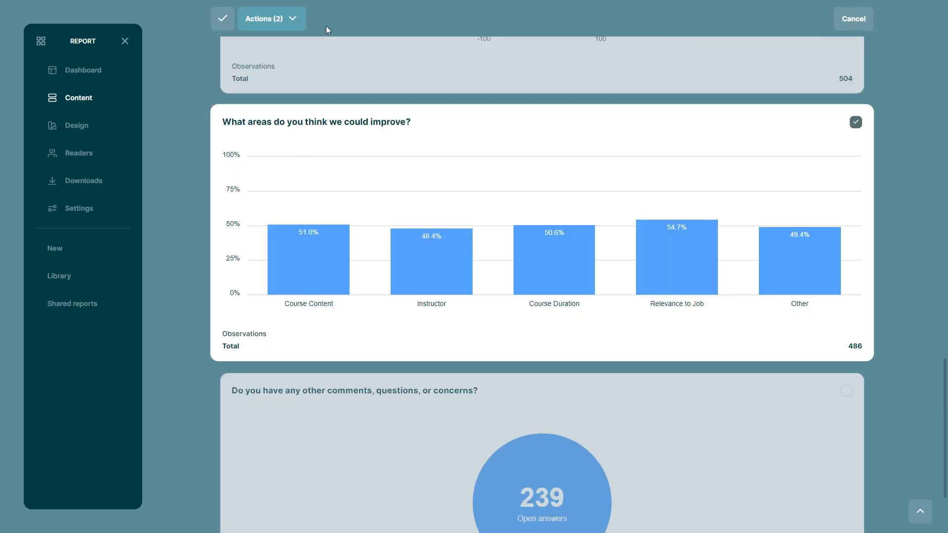
{"action": "left_click", "coordinate": [268, 20]}
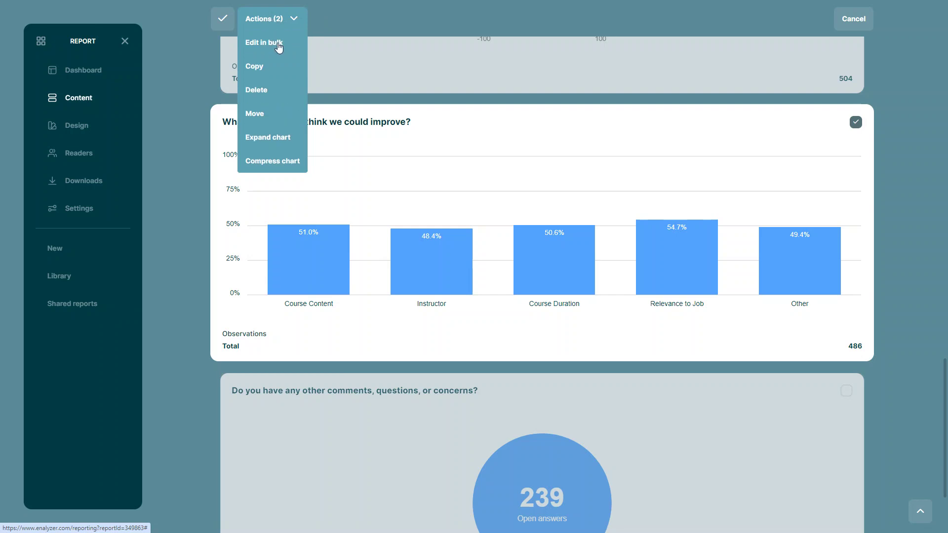
Step: Bulk-edit both selected charts to show the Poor Rating and Total data series
{"action": "left_click", "coordinate": [293, 44]}
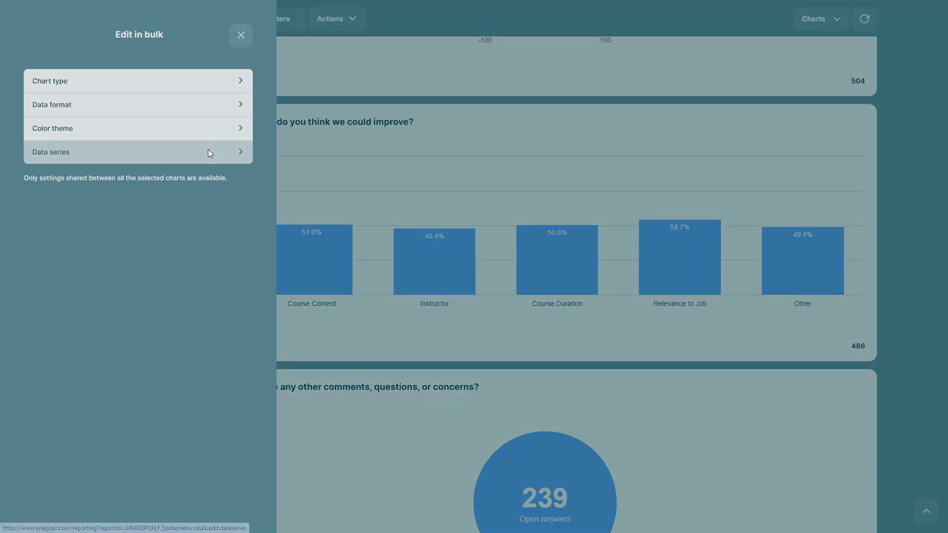
{"action": "left_click", "coordinate": [209, 155]}
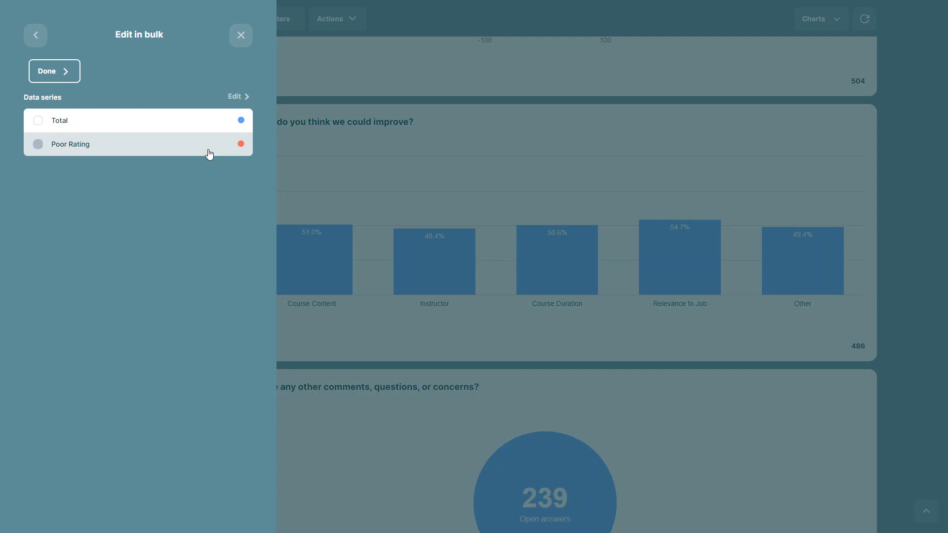
{"action": "left_click", "coordinate": [210, 155]}
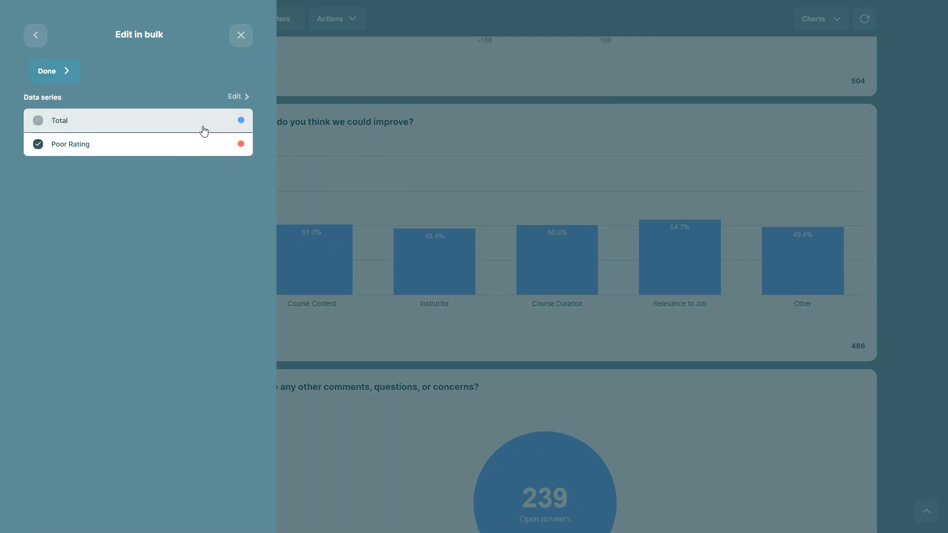
{"action": "left_click", "coordinate": [203, 130]}
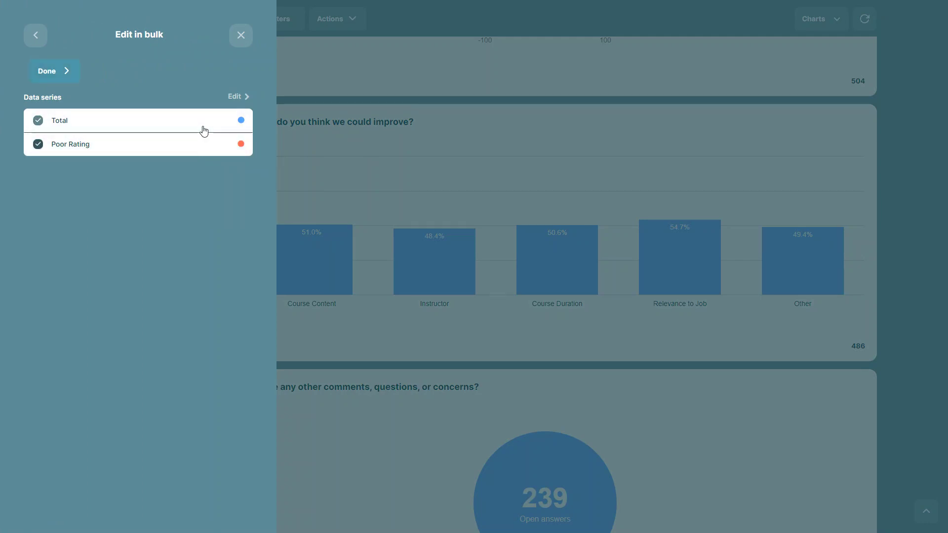
{"action": "left_click", "coordinate": [70, 79]}
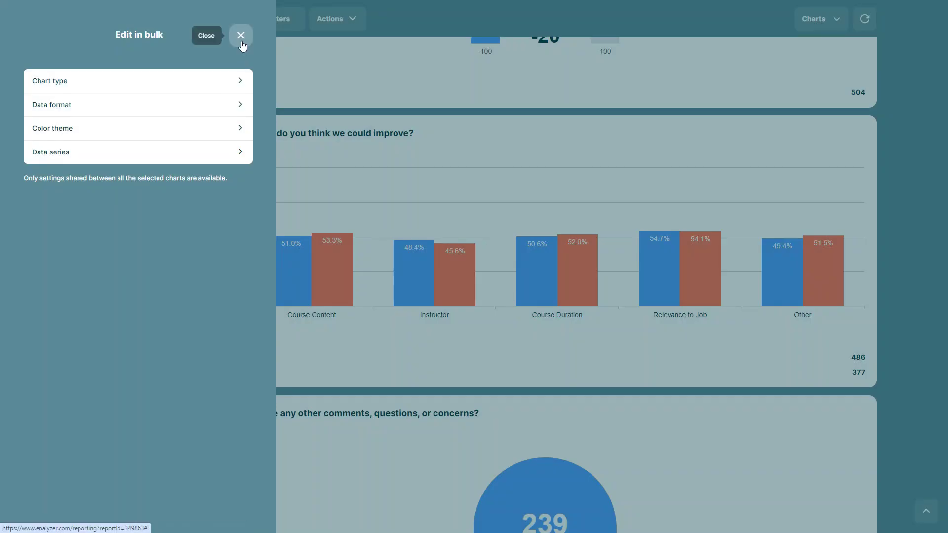
{"action": "left_click", "coordinate": [241, 35]}
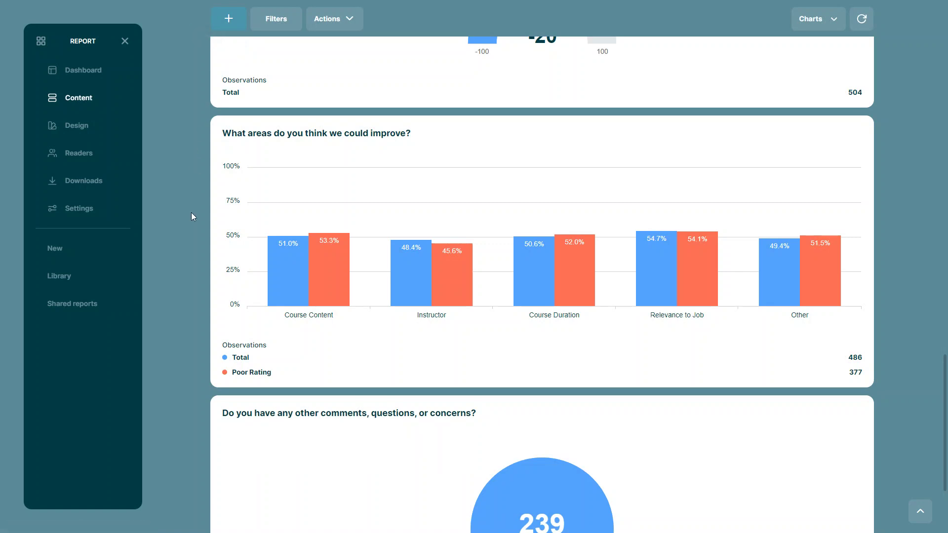
{"action": "scroll", "coordinate": [192, 218], "scroll_direction": "up", "scroll_amount": 10}
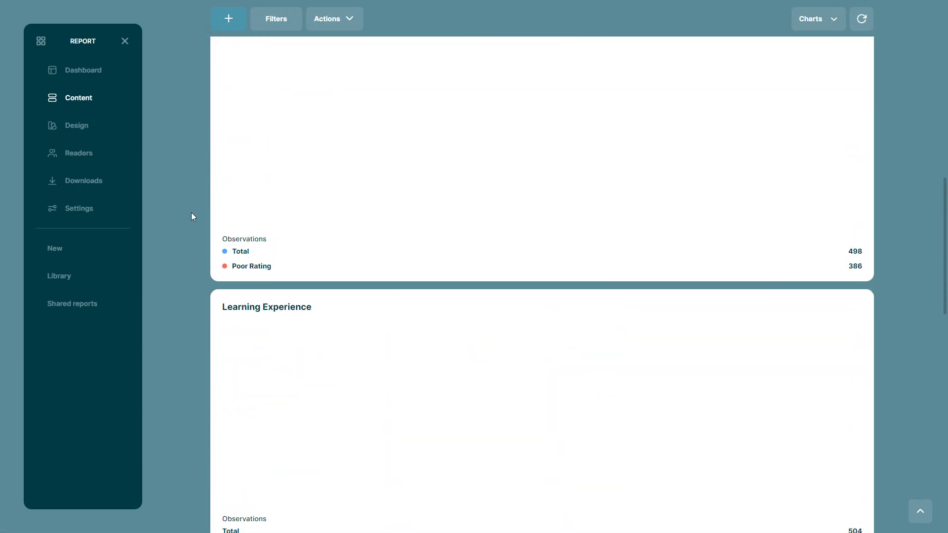
{"action": "scroll", "coordinate": [193, 217], "scroll_direction": "up", "scroll_amount": 4}
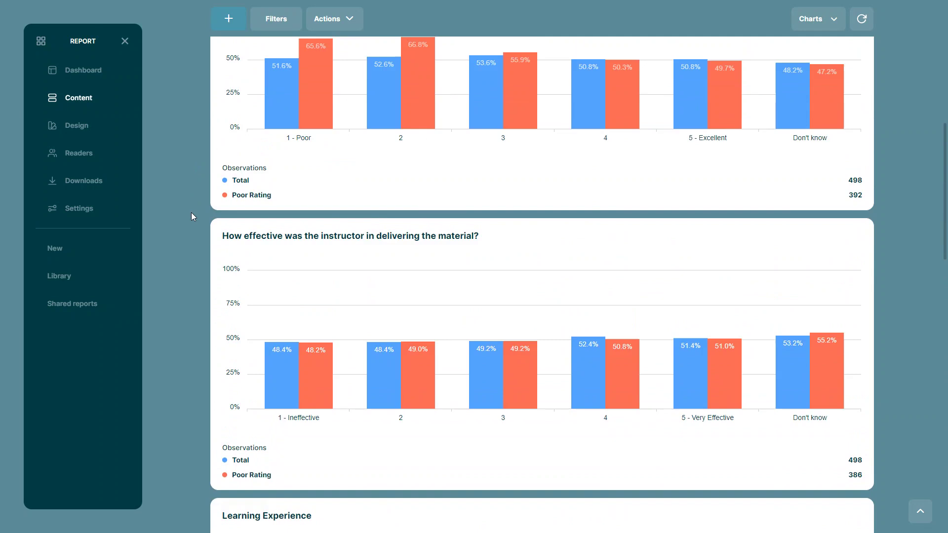
{"action": "scroll", "coordinate": [193, 217], "scroll_direction": "up", "scroll_amount": 4}
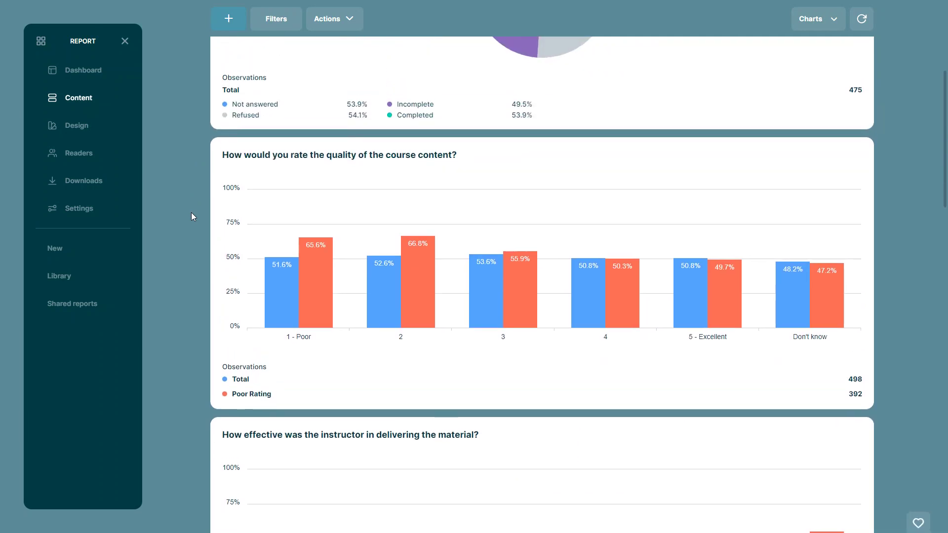
{"action": "scroll", "coordinate": [193, 217], "scroll_direction": "up", "scroll_amount": 5}
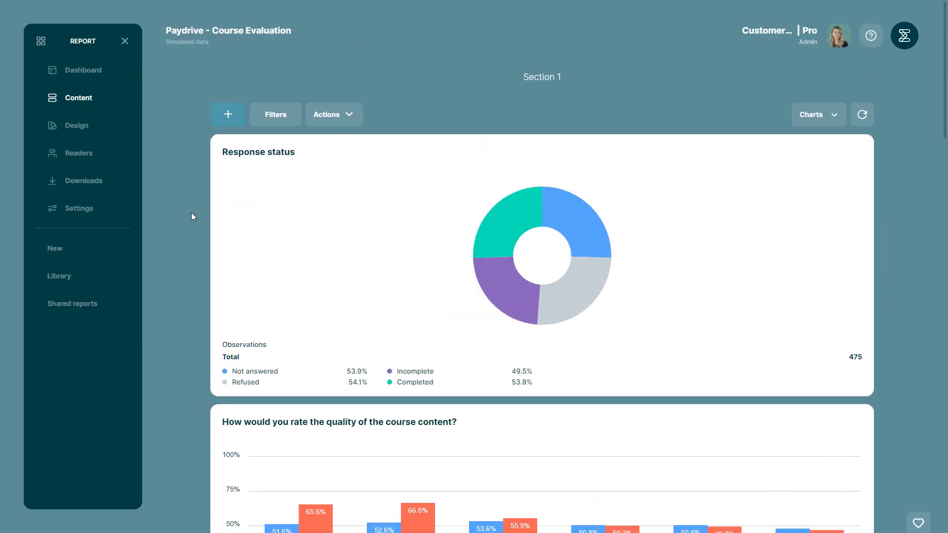